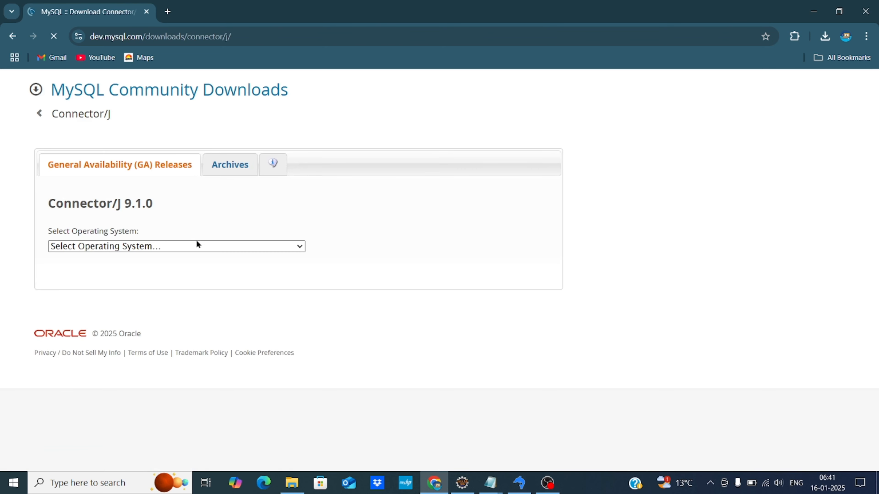
# - Download the Platform Independent ZIP archive of Connector/J 9.1.0 without logging in, and show the browser's downloads
pyautogui.click(168, 248)
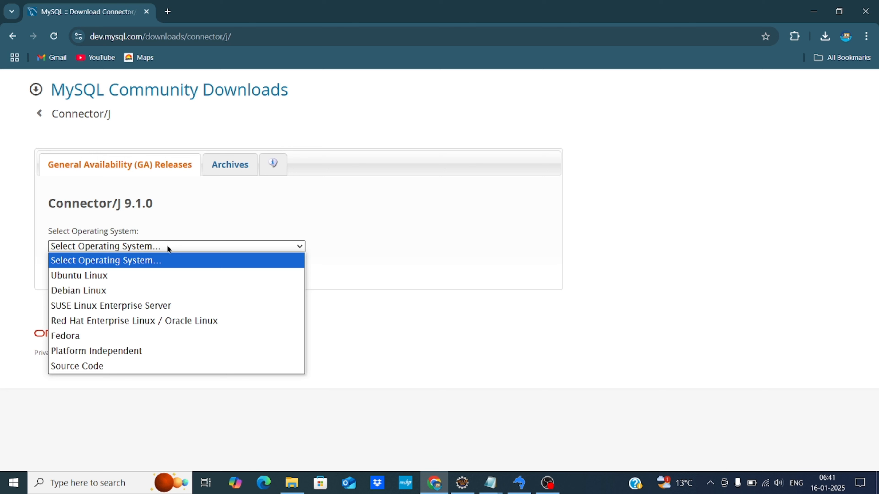
pyautogui.click(124, 350)
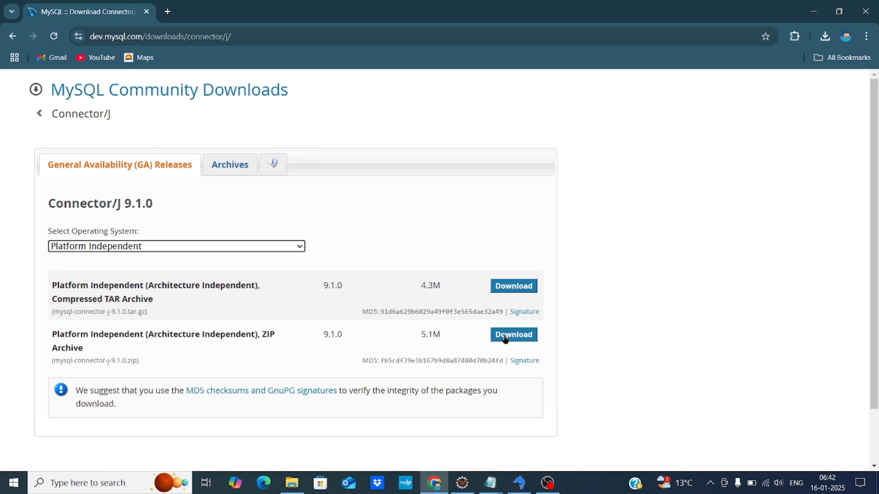
pyautogui.click(513, 337)
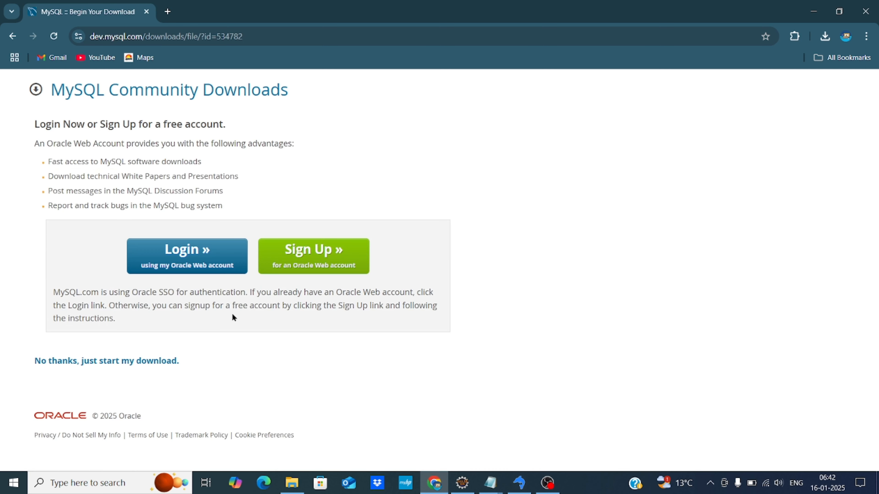
pyautogui.click(79, 367)
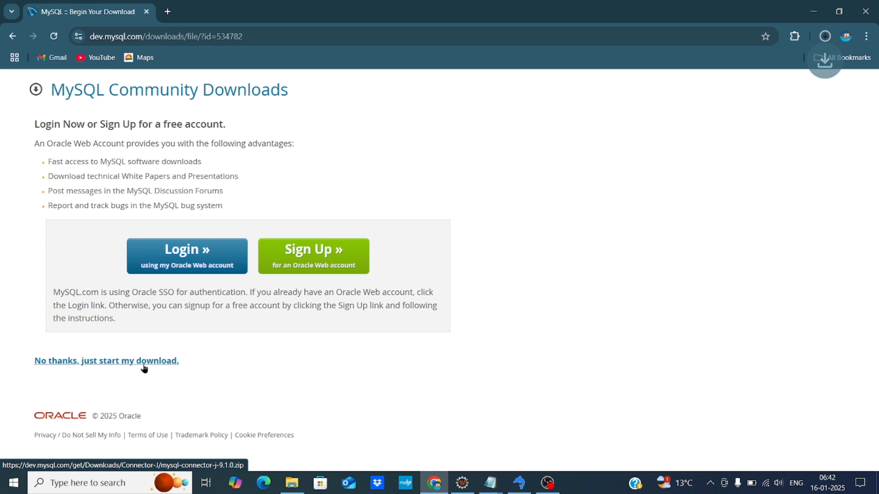
pyautogui.click(827, 37)
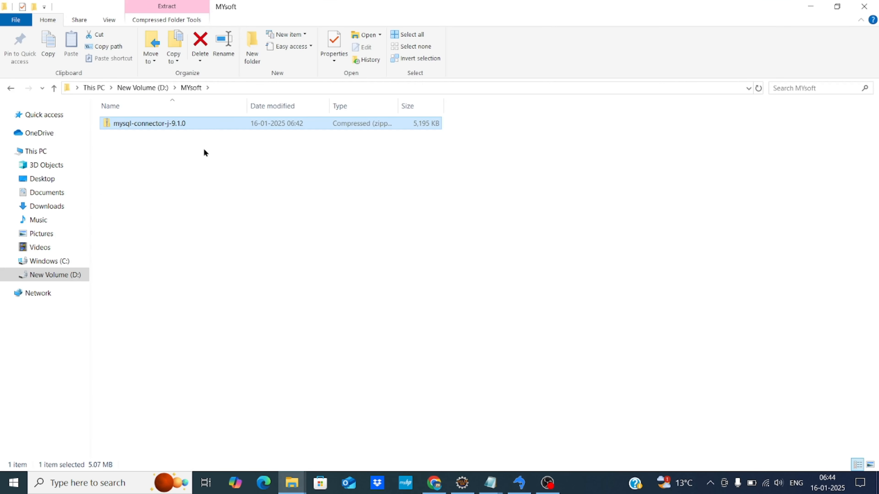
# - In File Explorer, extract the mysql-connector-j-9.1.0 archive to D:\MYsoft\mysql-connector-j-9.1.0 and open the extracted folder
pyautogui.rightClick(148, 122)
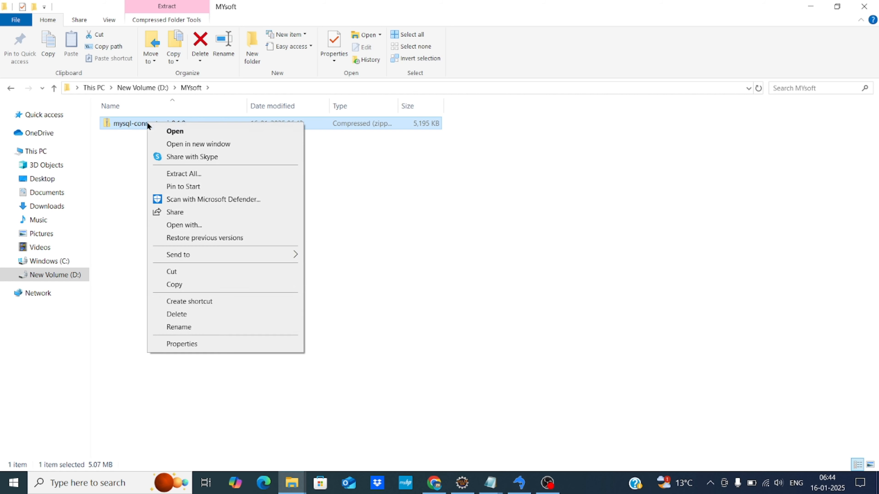
pyautogui.click(186, 174)
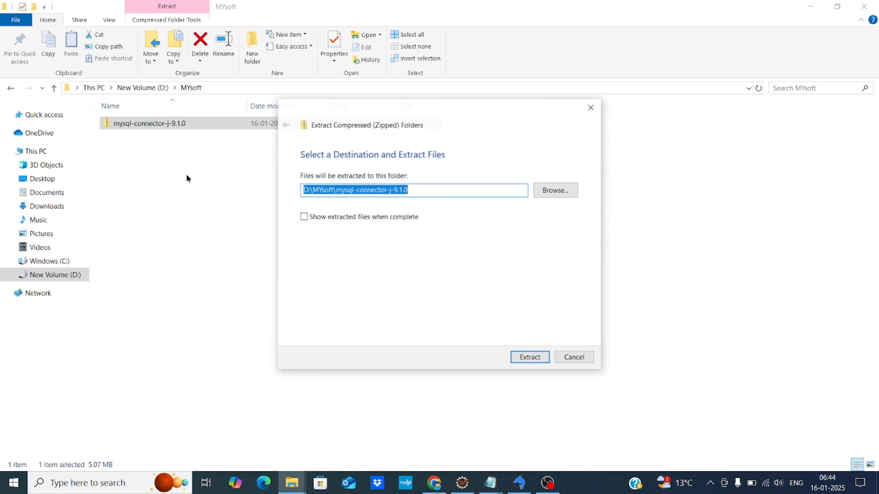
pyautogui.click(532, 358)
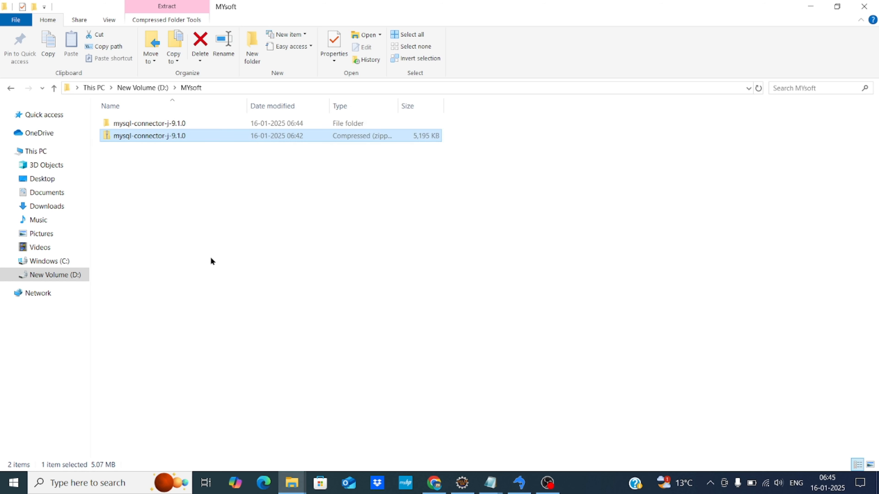
pyautogui.doubleClick(156, 124)
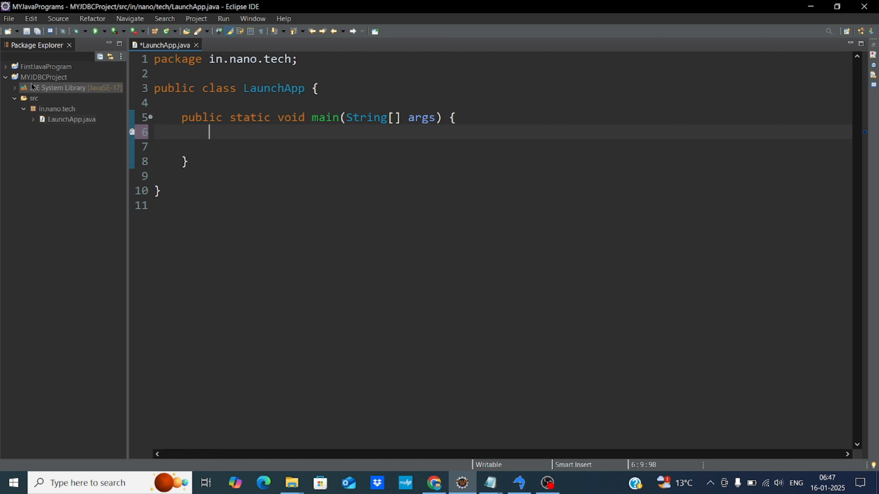
# - In Eclipse, open the Java Build Path libraries of MYJDBCProject and select Classpath as the target
pyautogui.rightClick(44, 80)
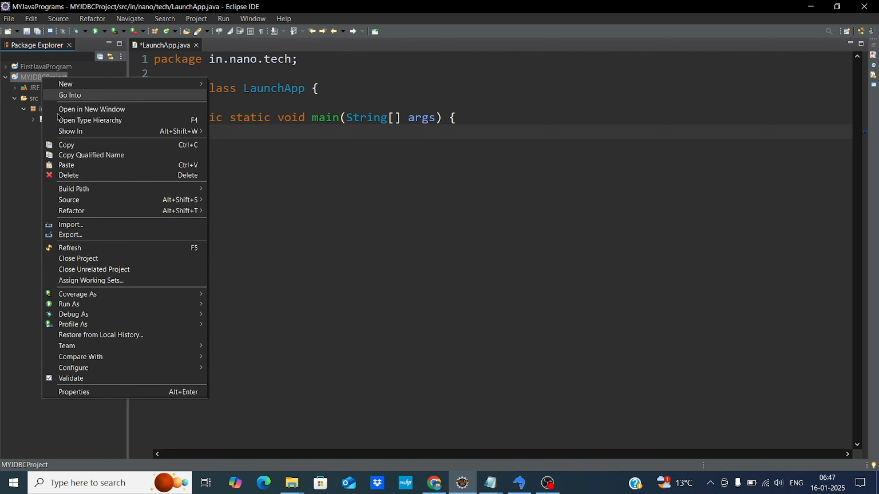
pyautogui.moveTo(87, 196)
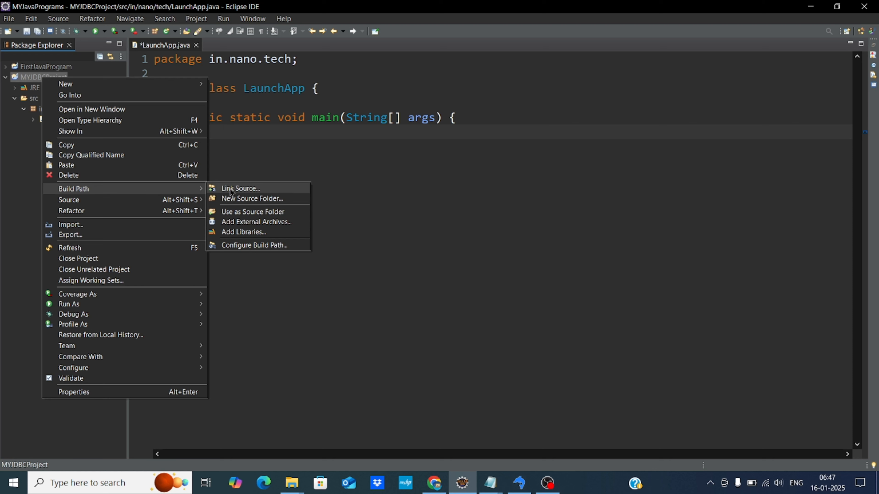
pyautogui.click(239, 245)
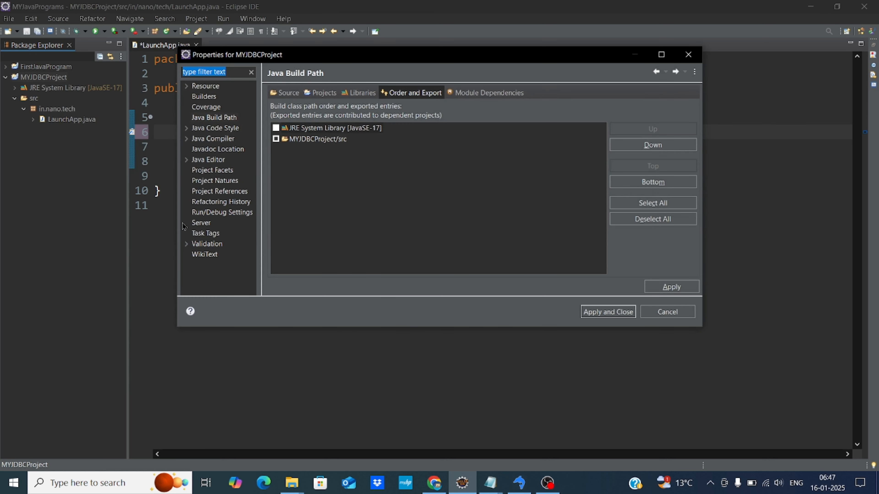
pyautogui.click(209, 119)
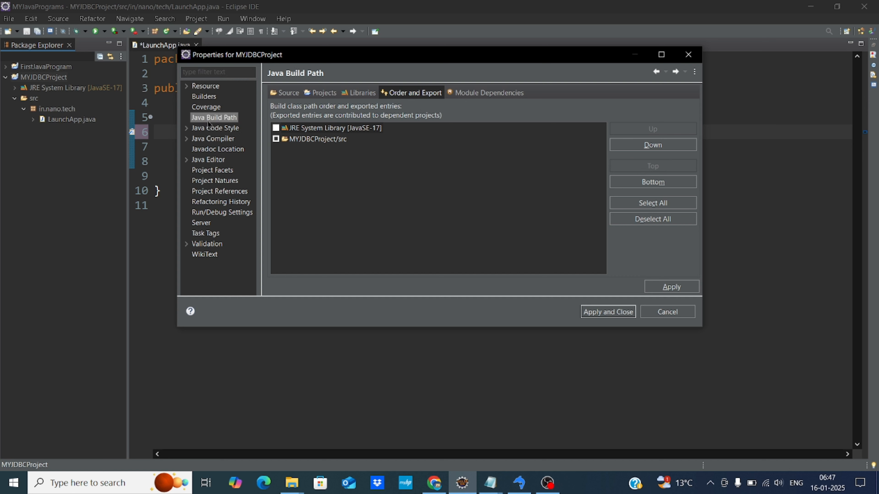
pyautogui.click(361, 93)
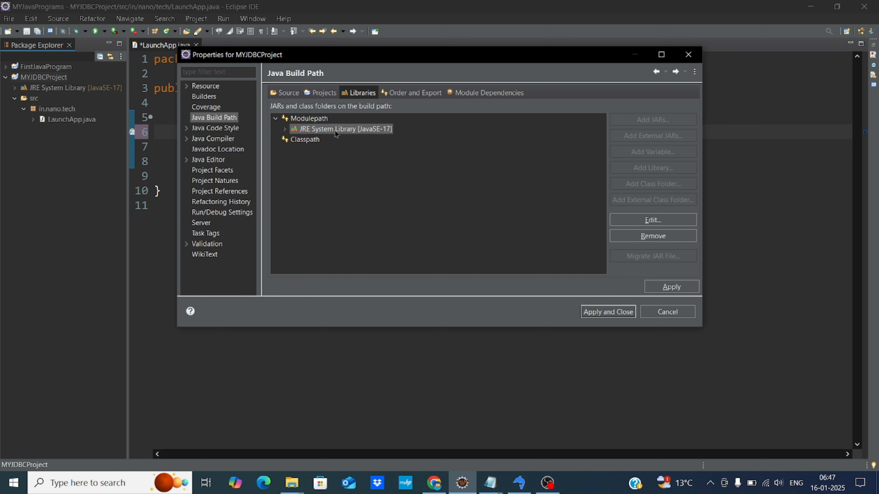
pyautogui.click(302, 142)
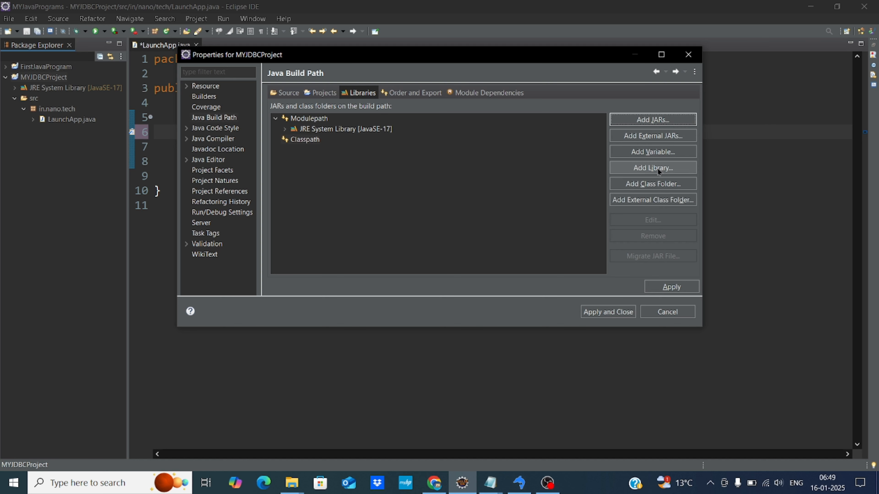
# - Start adding a User Library to the classpath and create a new user library named mysqljar
pyautogui.click(653, 168)
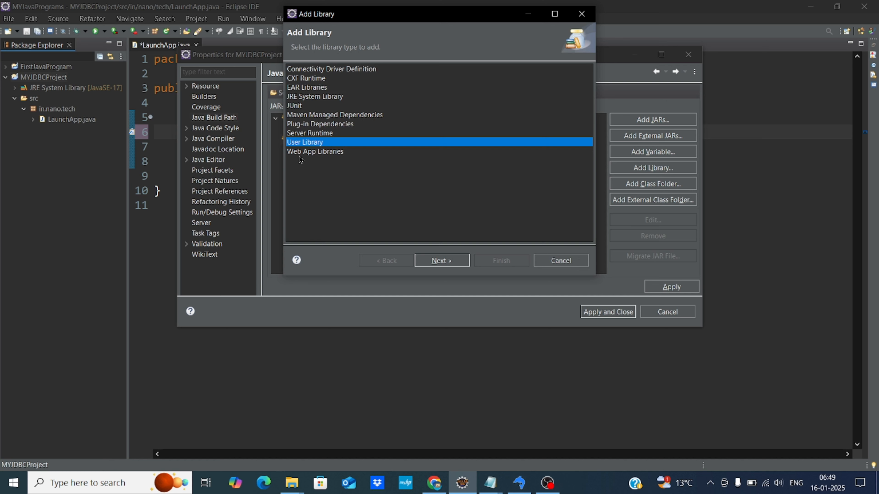
pyautogui.click(442, 261)
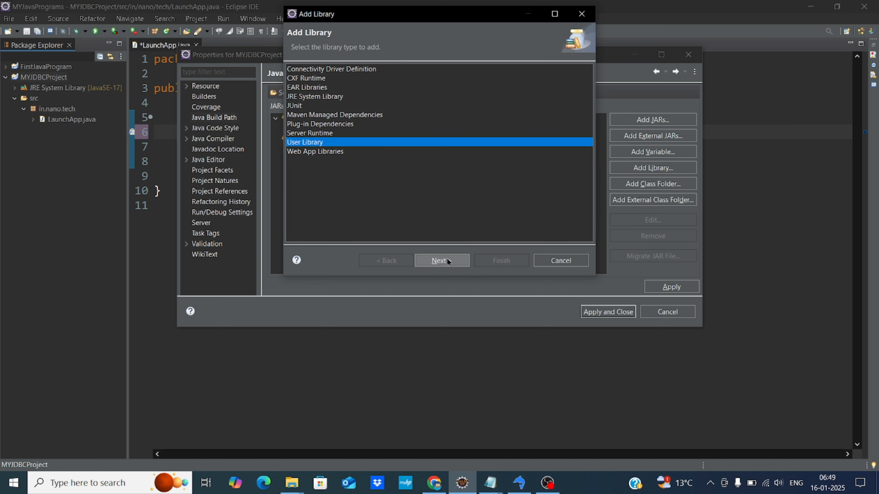
pyautogui.click(558, 85)
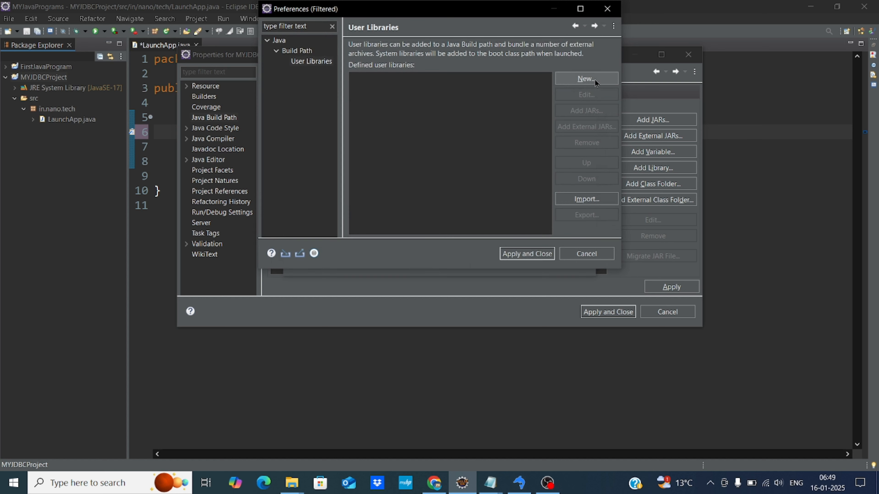
pyautogui.click(583, 82)
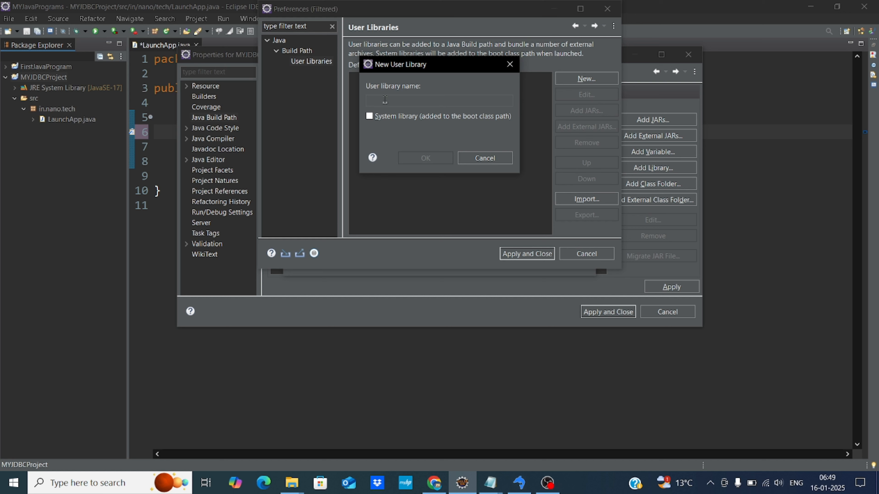
pyautogui.write('mysqljar')
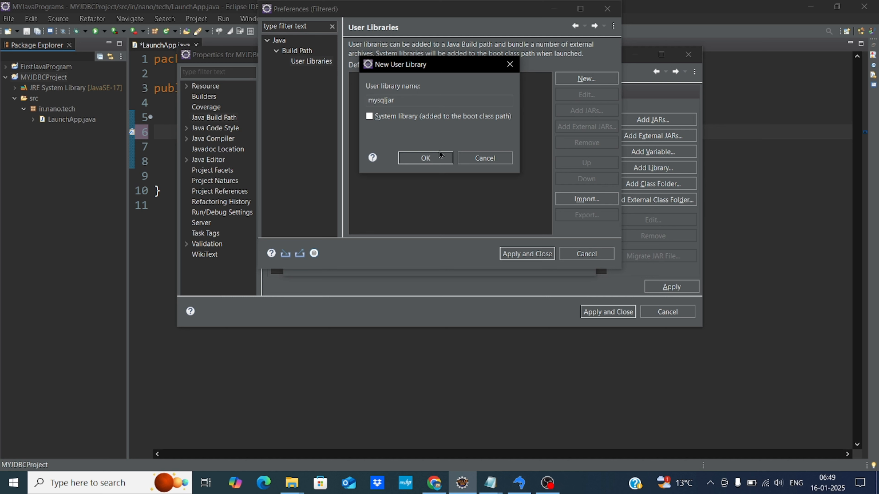
pyautogui.click(425, 157)
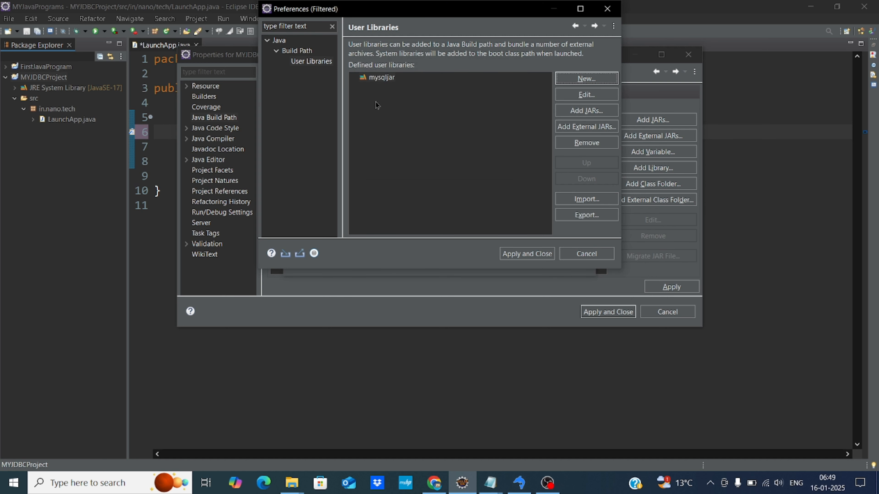
# - Add the external JAR mysql-connector-j-9.1.0 from the extracted connector folder in D:\MYsoft to the mysqljar library
pyautogui.click(388, 79)
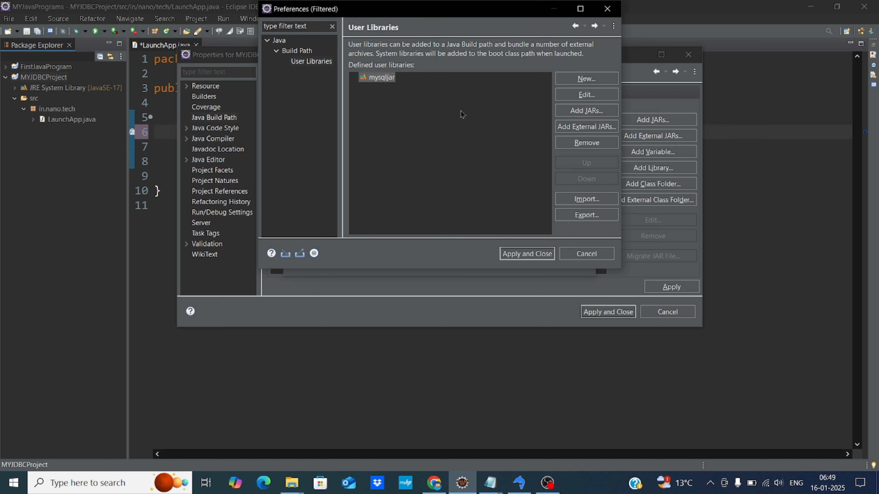
pyautogui.click(577, 129)
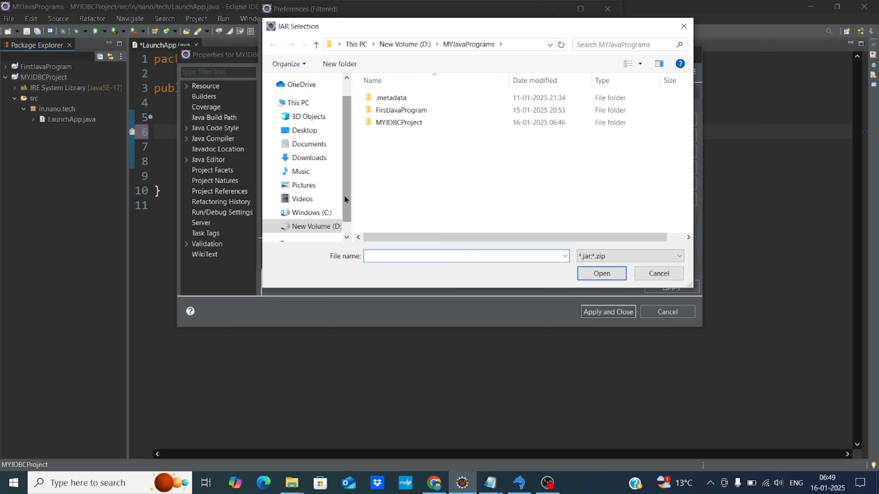
pyautogui.scroll(-1, 346, 211)
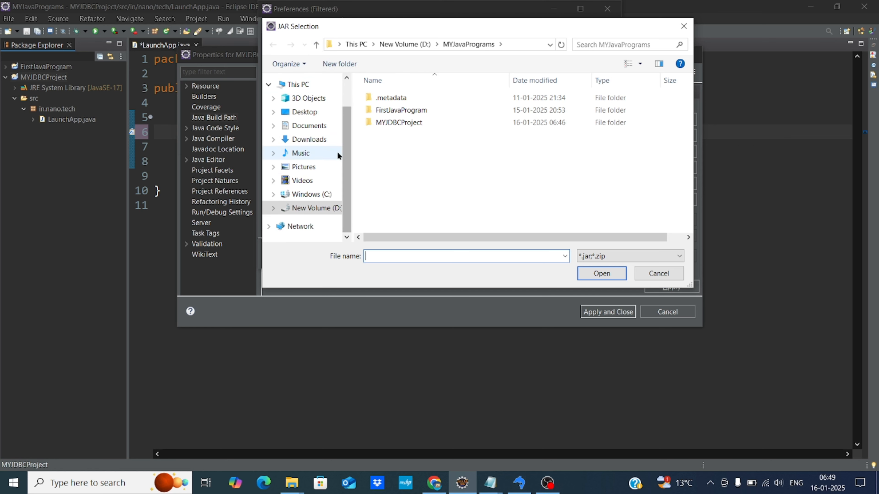
pyautogui.click(316, 44)
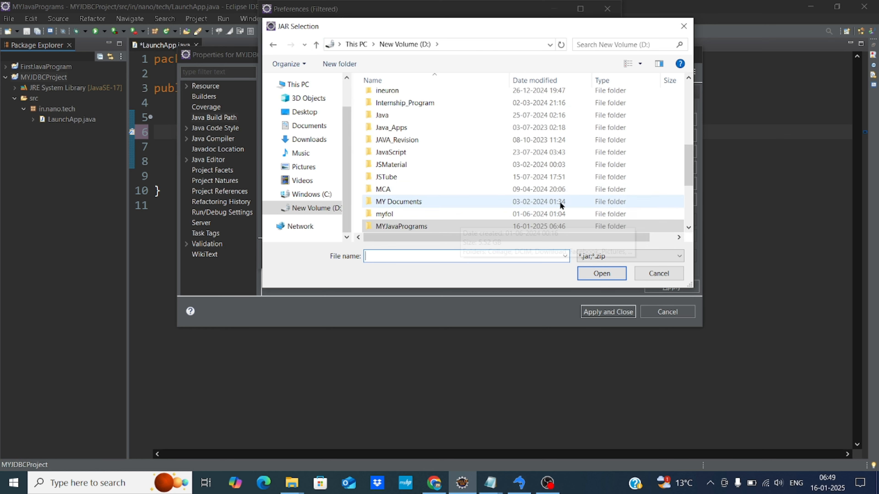
pyautogui.moveTo(687, 186); pyautogui.dragTo(689, 203)
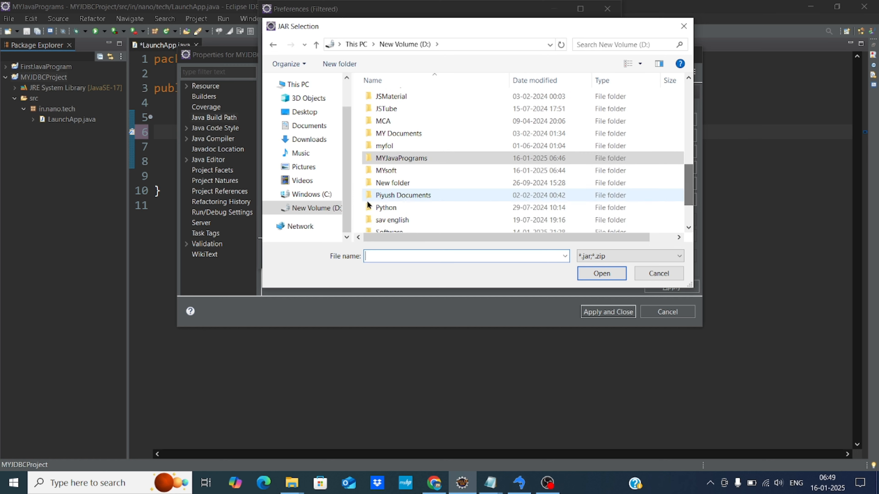
pyautogui.doubleClick(394, 172)
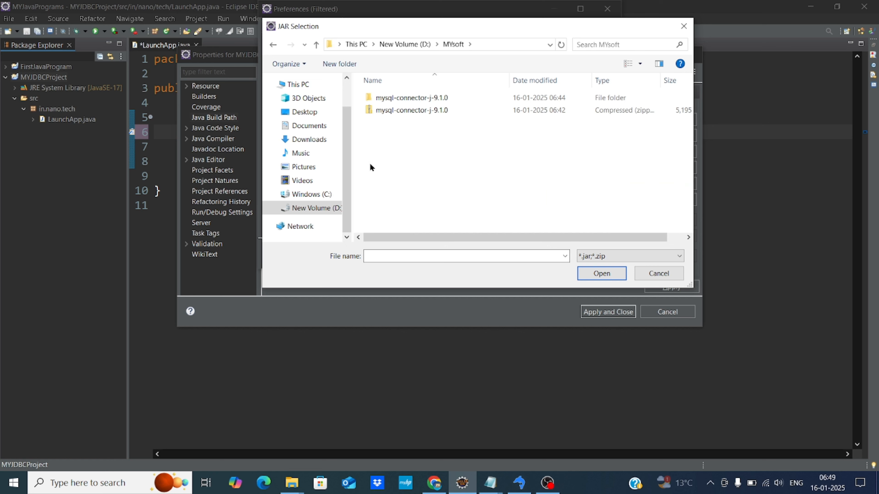
pyautogui.doubleClick(400, 98)
pyautogui.doubleClick(400, 98)
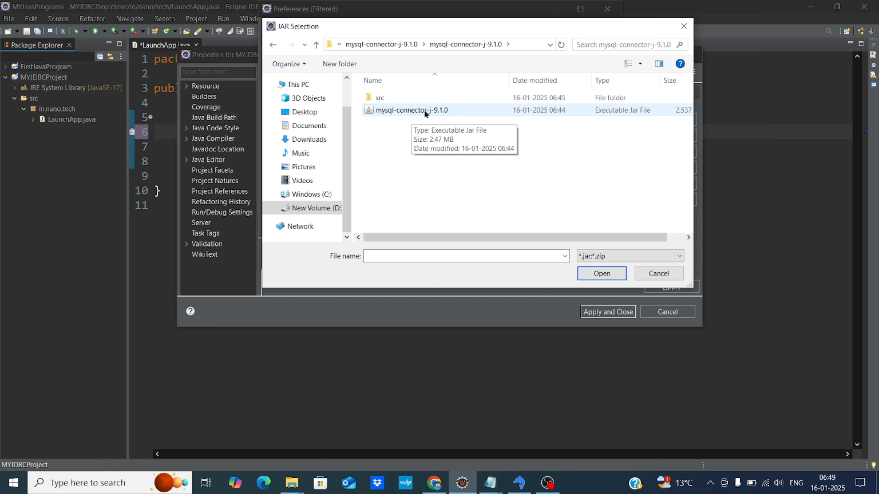
pyautogui.click(439, 110)
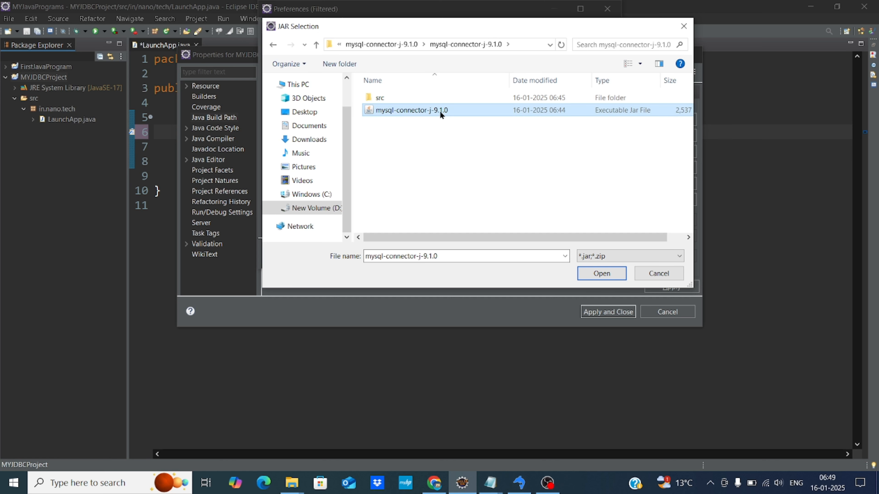
pyautogui.click(593, 272)
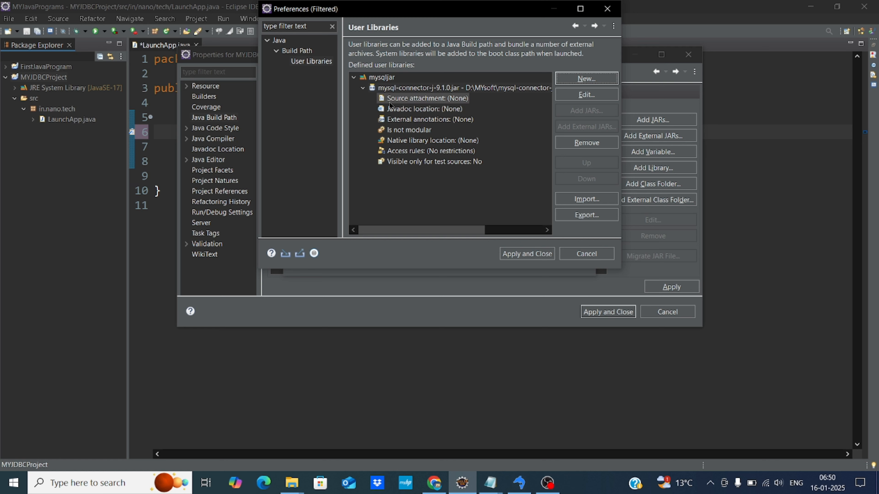
# - Finish adding mysqljar to the project's classpath, apply the build path changes, and expand the library in the project tree
pyautogui.click(521, 256)
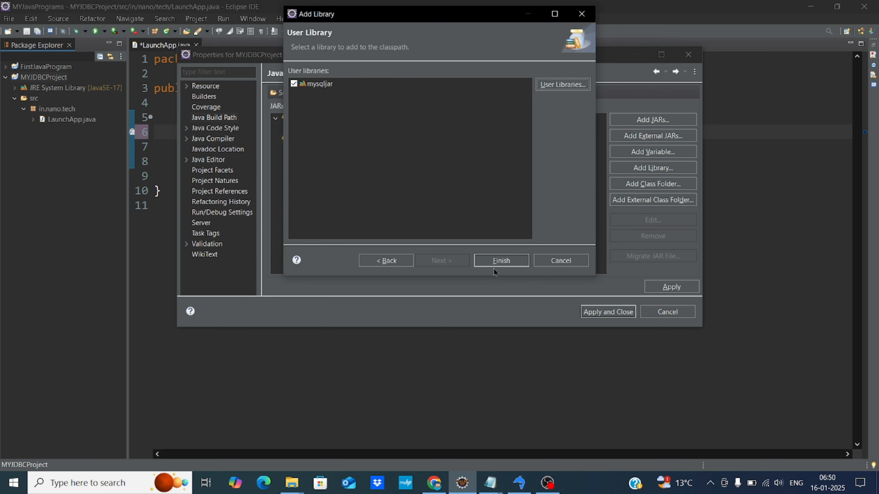
pyautogui.click(503, 261)
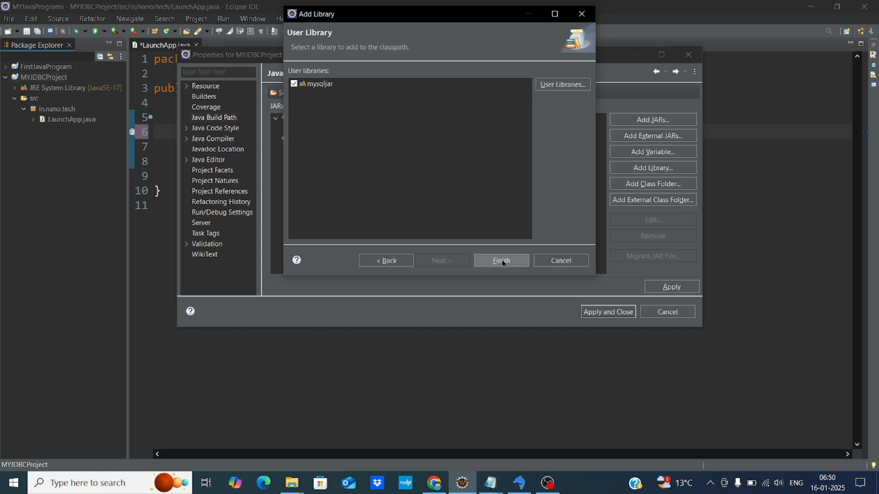
pyautogui.click(665, 290)
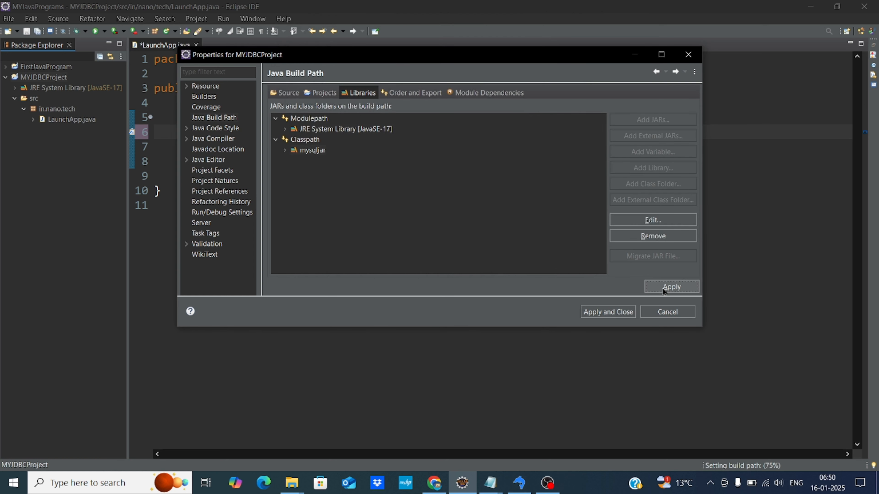
pyautogui.click(603, 316)
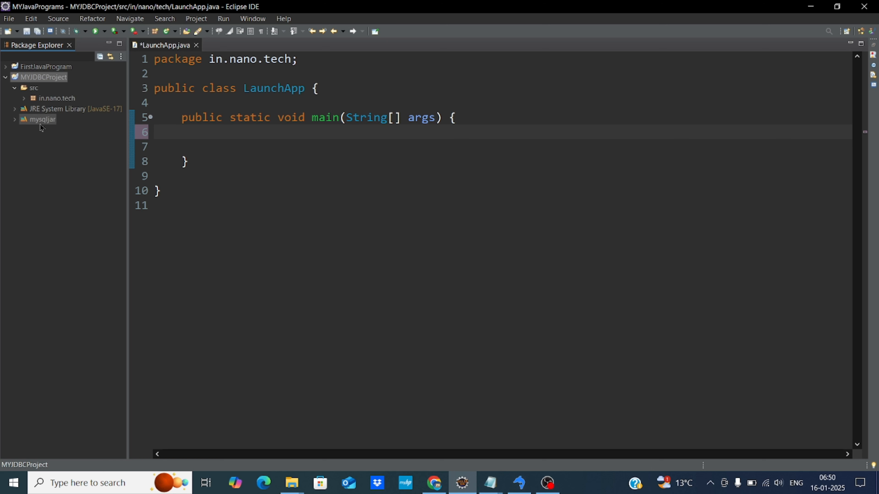
pyautogui.click(14, 120)
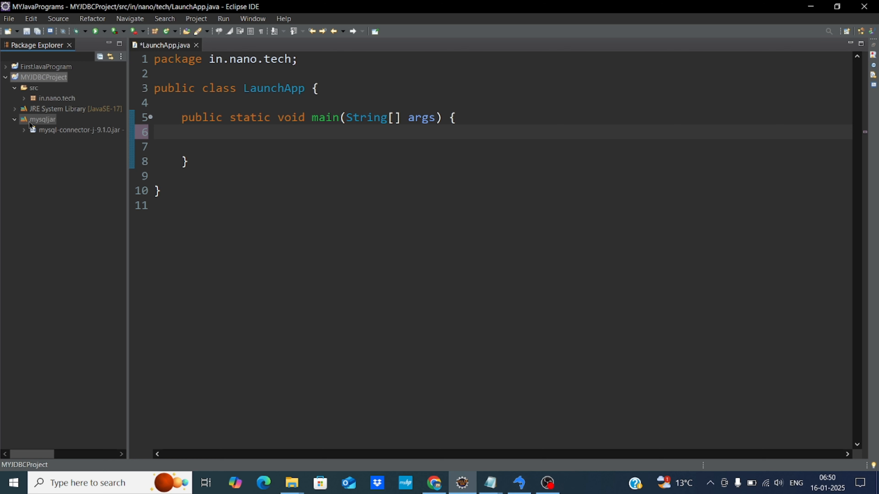